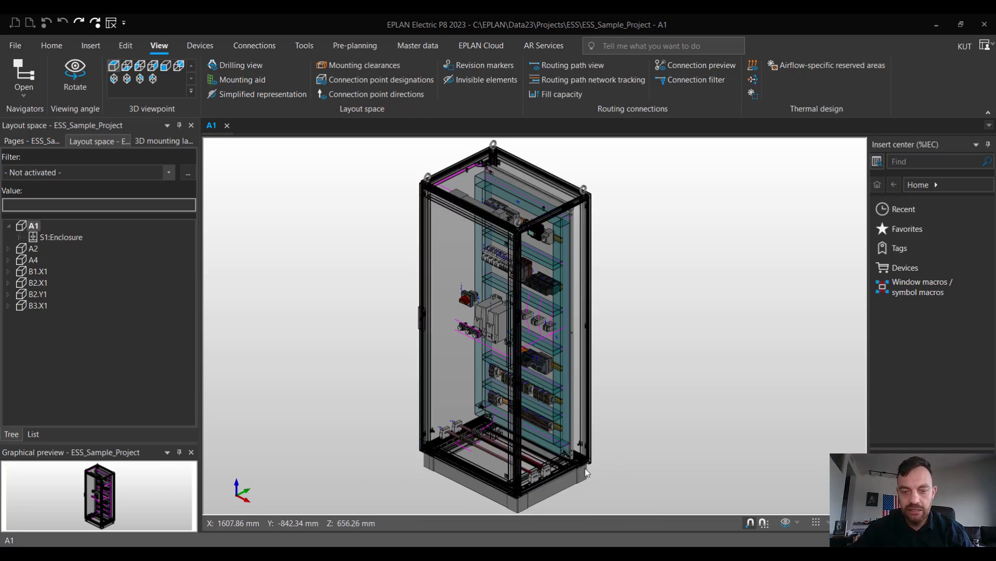
# Zoom in on mounting panel +A1-U3 and bring up the Edit ribbon commands
pyautogui.scroll(5, 571, 457)
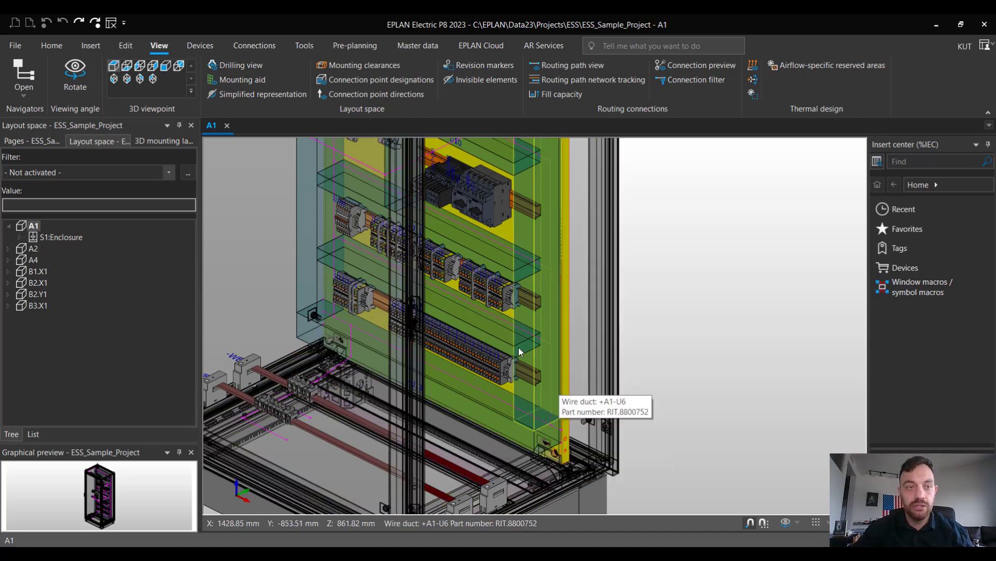
pyautogui.click(126, 45)
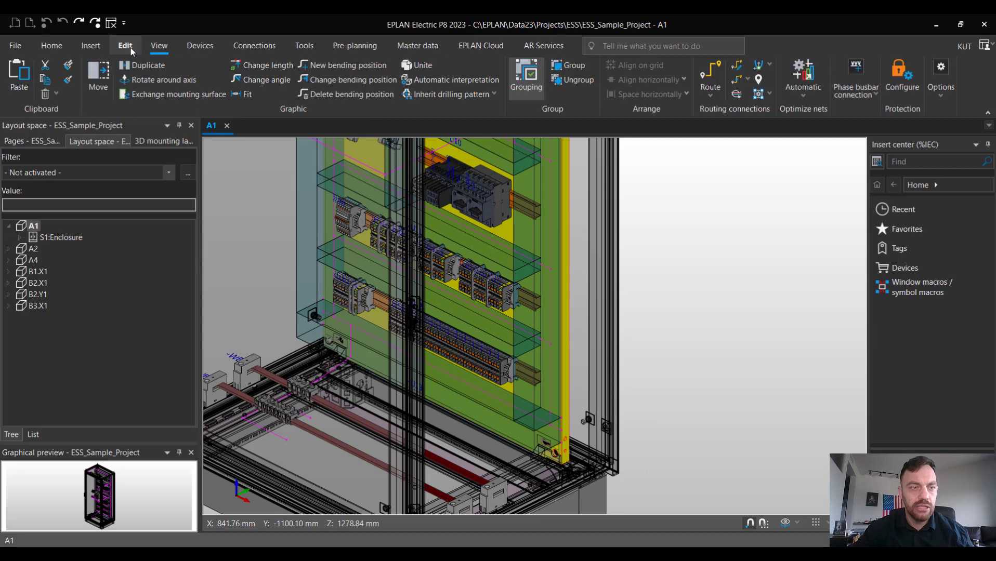
# Start moving the mounting panel, rotate the view, and call up the move's context menu
pyautogui.click(99, 78)
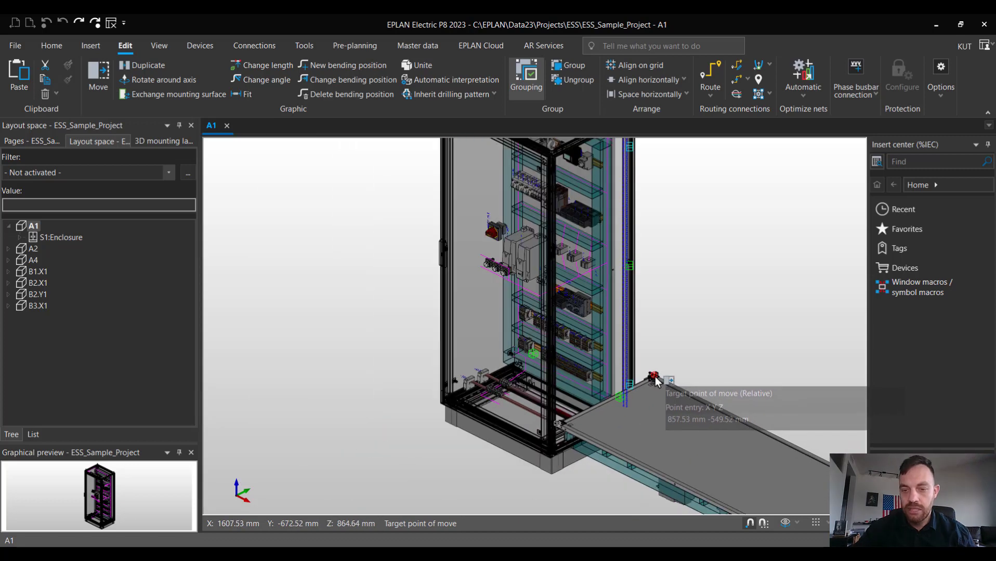
pyautogui.moveTo(654, 379); pyautogui.dragTo(576, 381, button='middle')
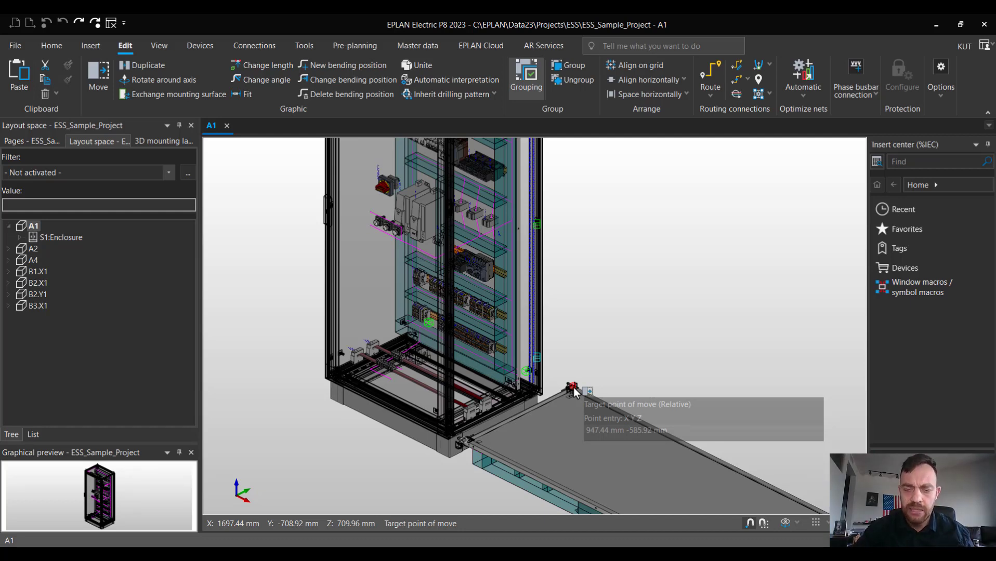
pyautogui.rightClick(573, 387)
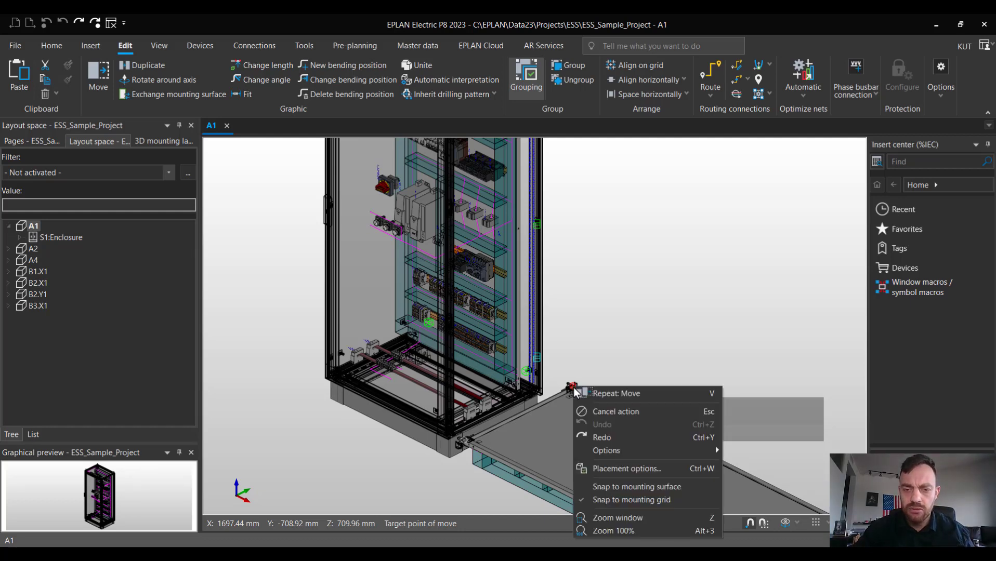
# Place the mounting panel at Offset Y -100 mm relative to its original position
pyautogui.click(623, 469)
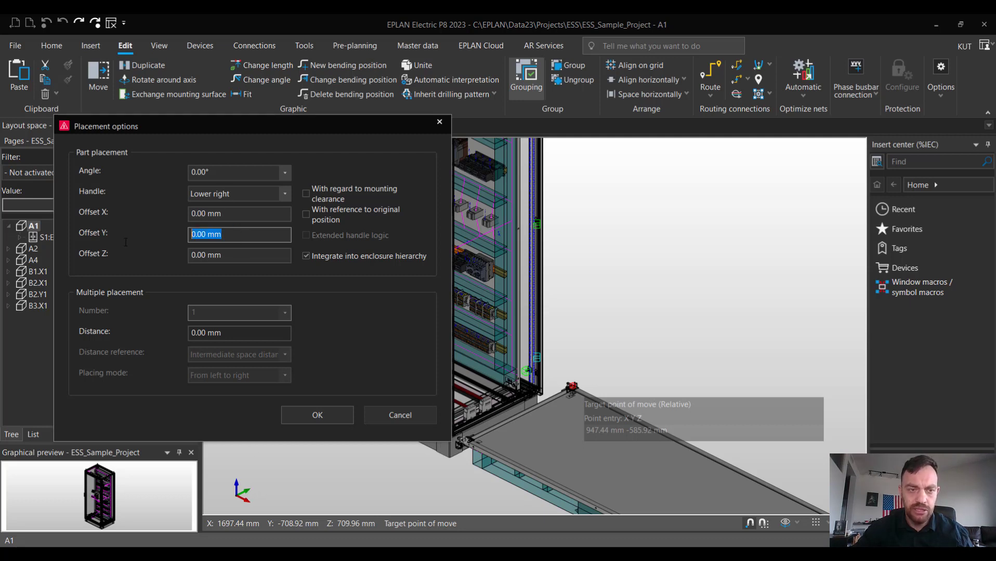
pyautogui.write('-')
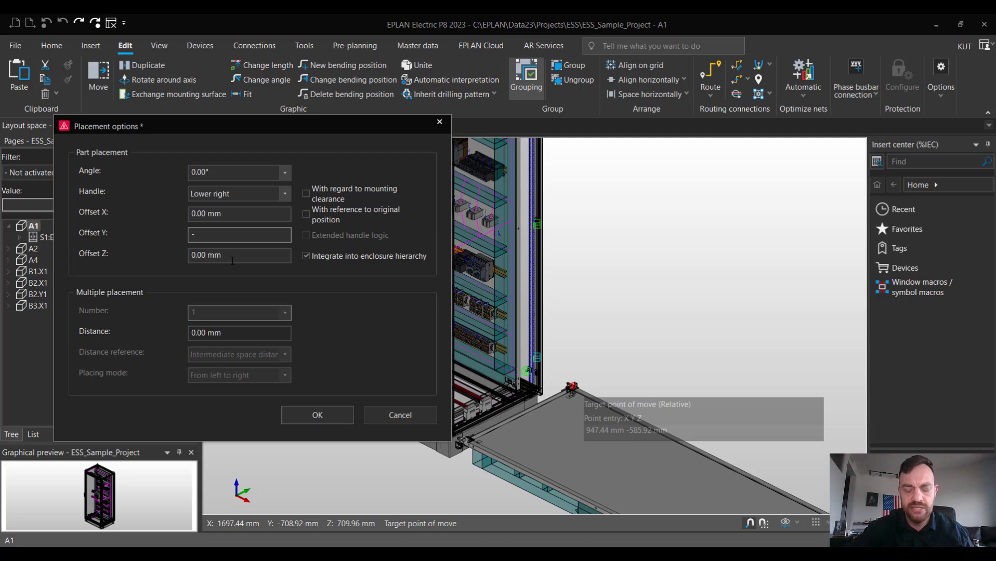
pyautogui.write('1')
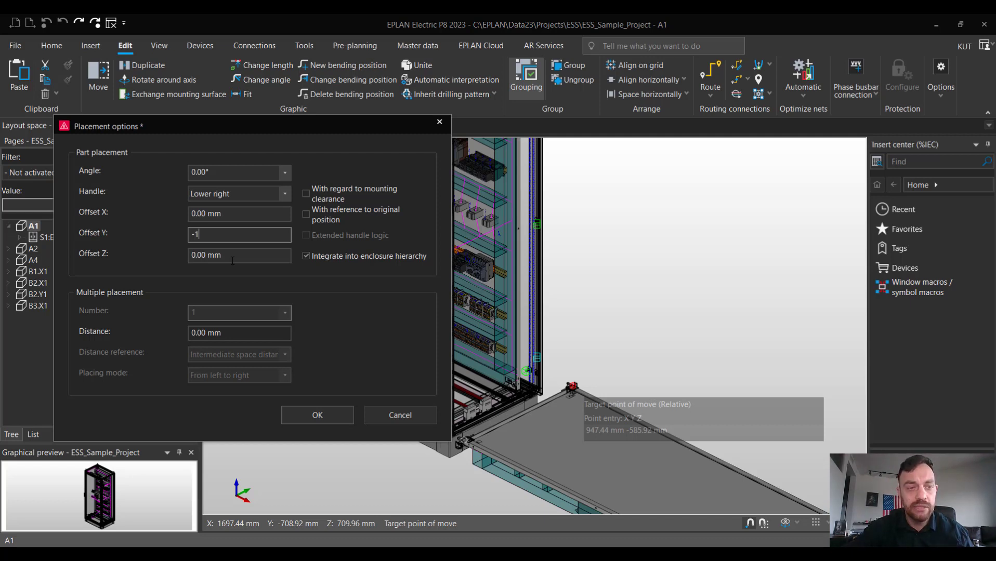
pyautogui.write('00')
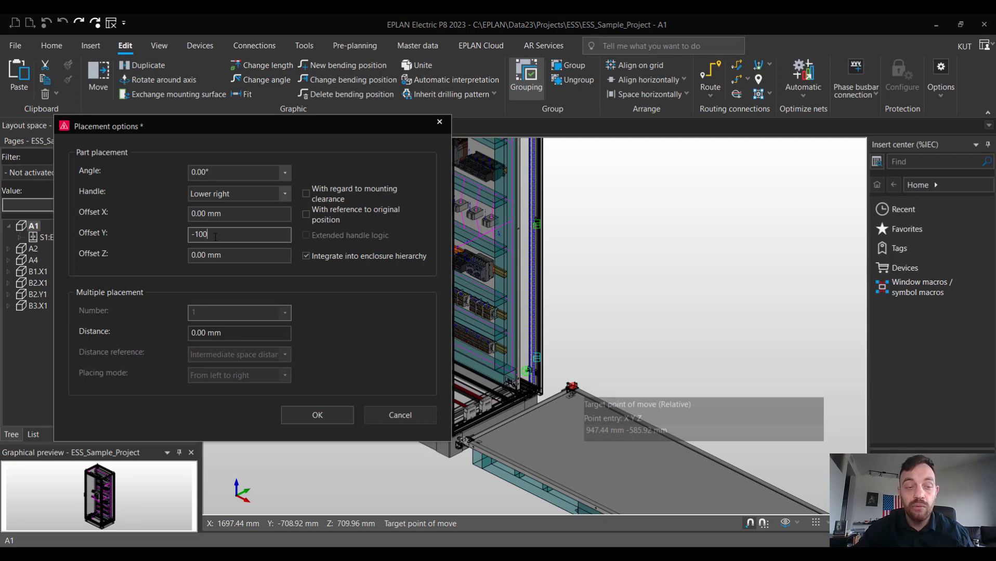
pyautogui.click(312, 218)
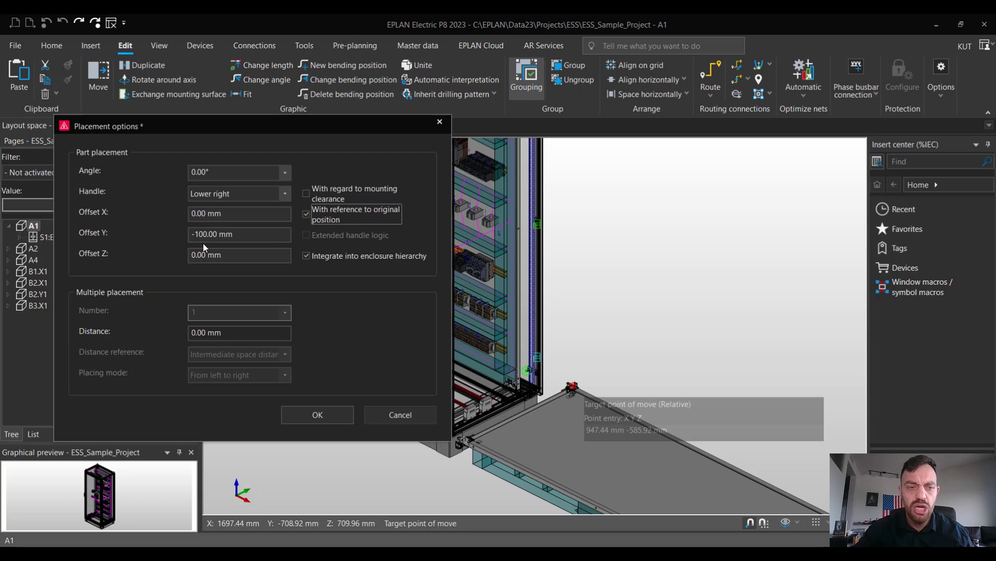
pyautogui.click(319, 421)
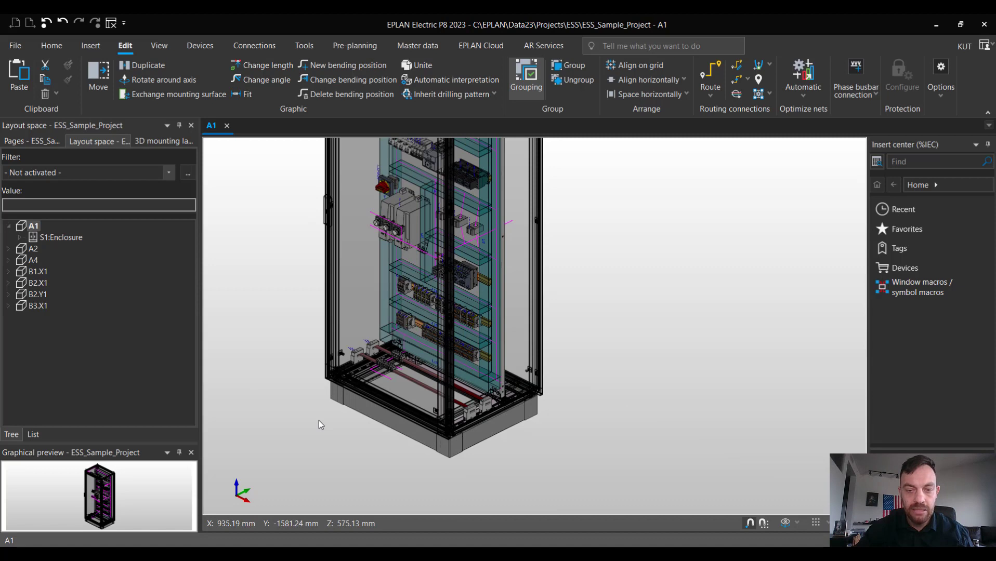
# Select the enclosure so S1:Enclosure opens in its own layout tab
pyautogui.click(520, 396)
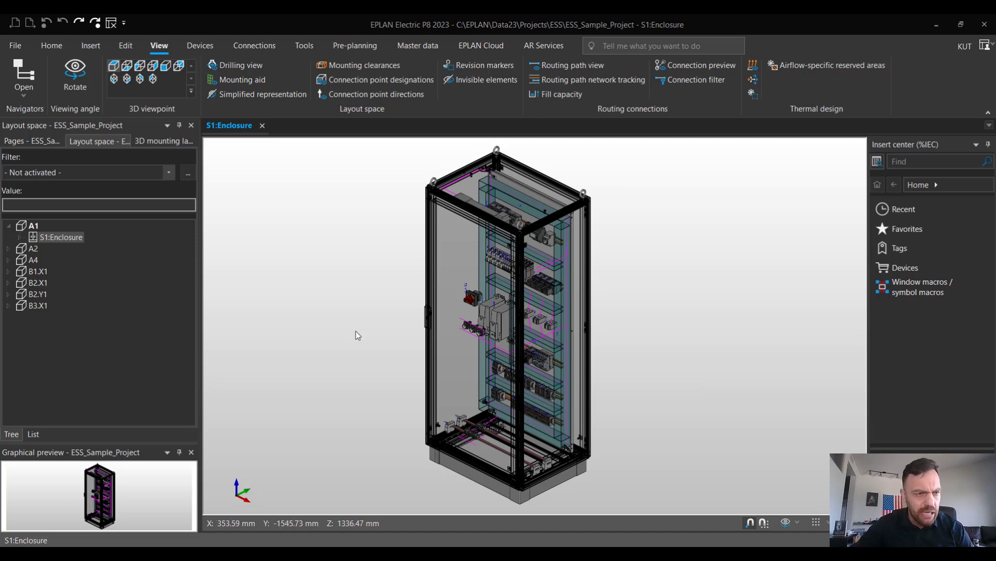
# Open the horizontal floor frame profile from the expanded S1:Enclosure tree in its own view
pyautogui.click(18, 238)
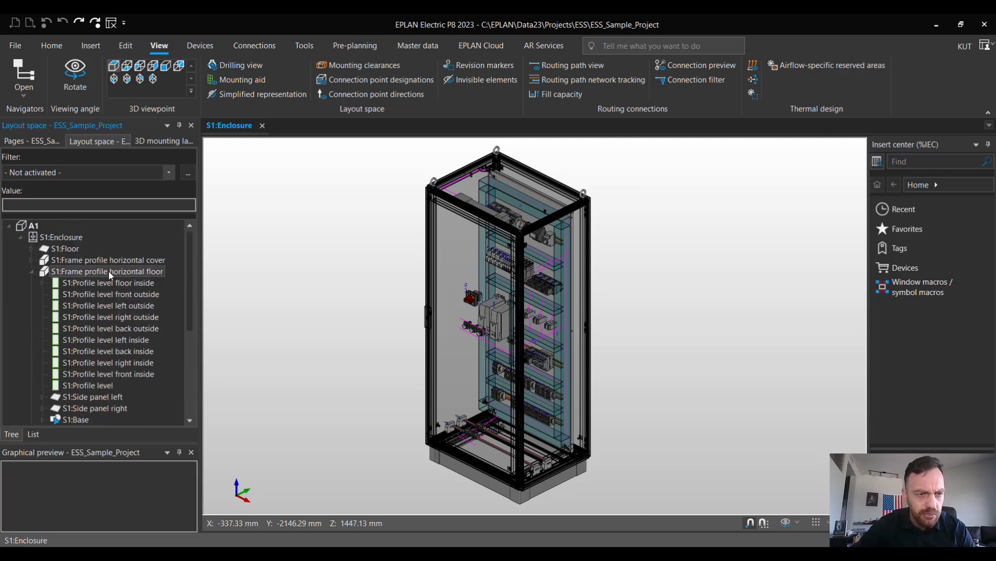
pyautogui.click(109, 272)
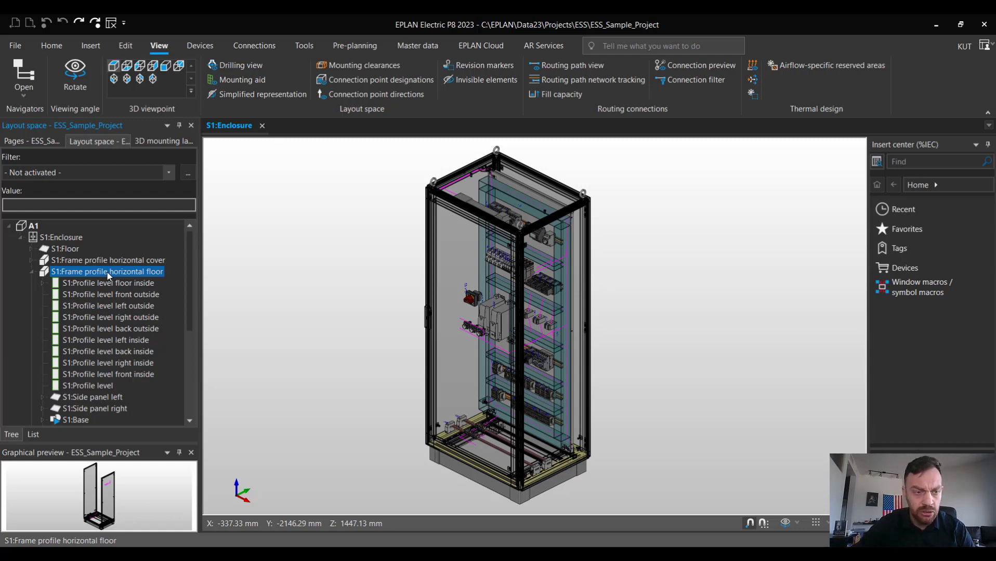
pyautogui.doubleClick(109, 273)
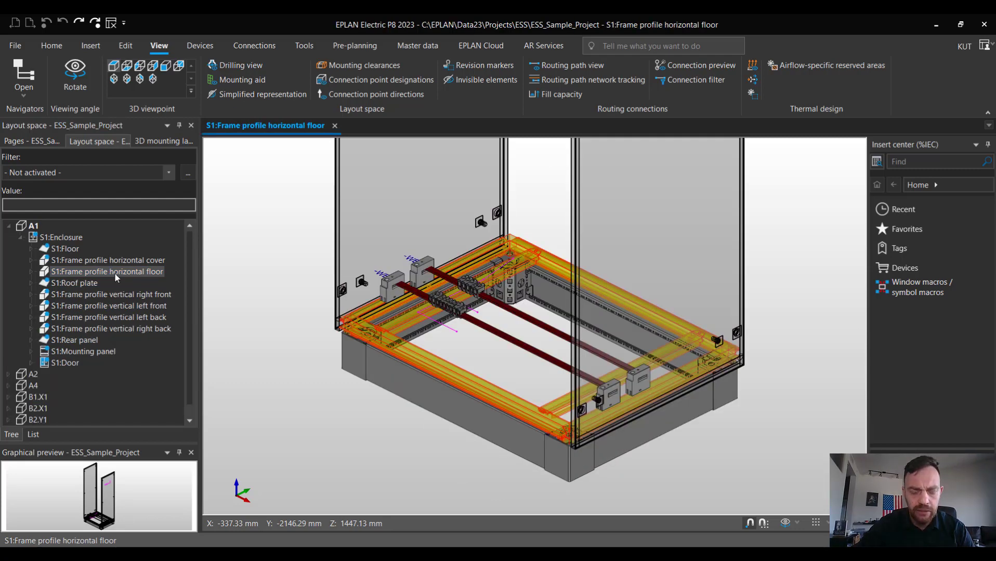
# Hide both side panels of the enclosure
pyautogui.moveTo(270, 416); pyautogui.dragTo(352, 325, button='middle')
pyautogui.rightClick(371, 314)
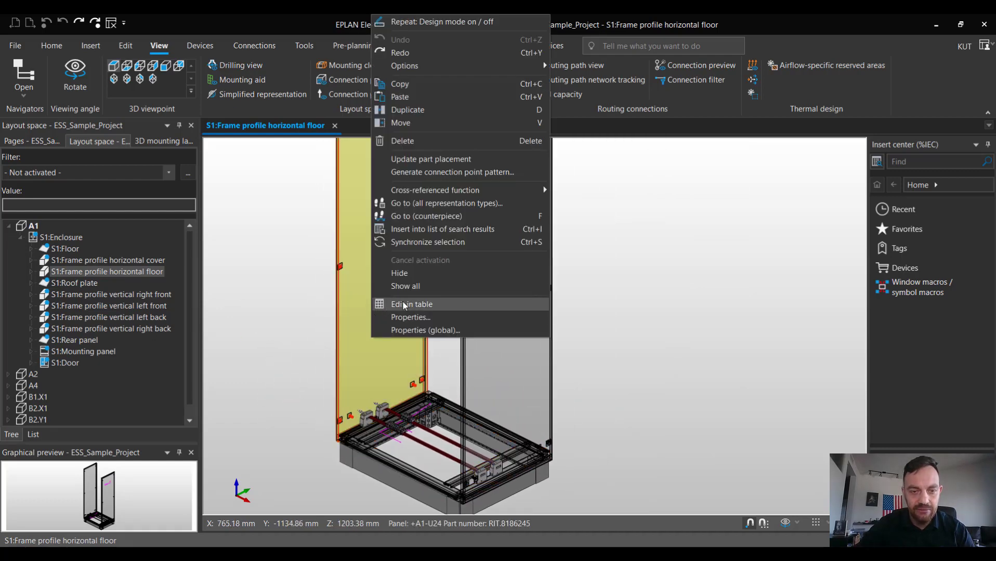
pyautogui.click(411, 272)
pyautogui.rightClick(498, 333)
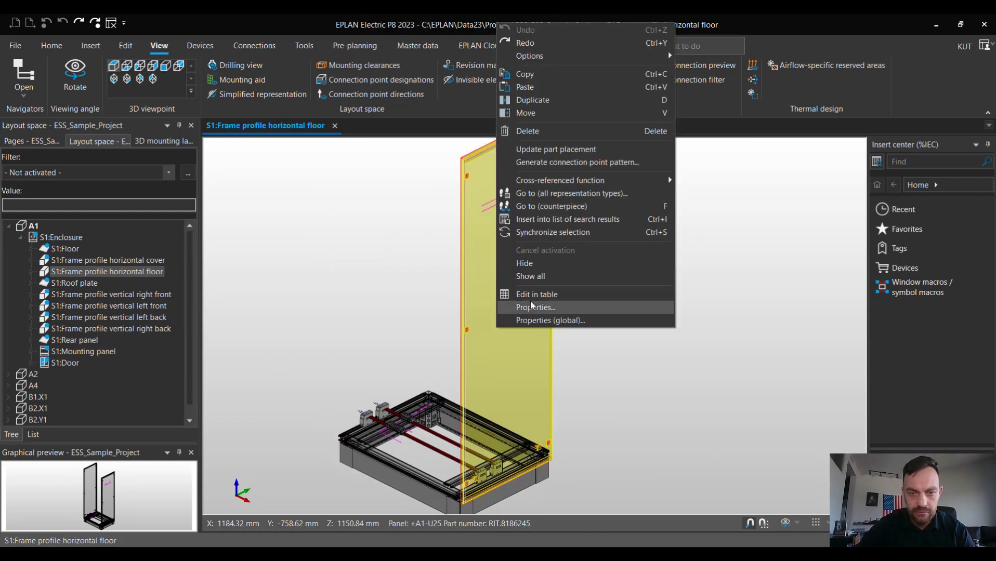
pyautogui.click(531, 264)
# Show the S1:Mounting panel in the floor frame view via Show > Selection
pyautogui.rightClick(70, 351)
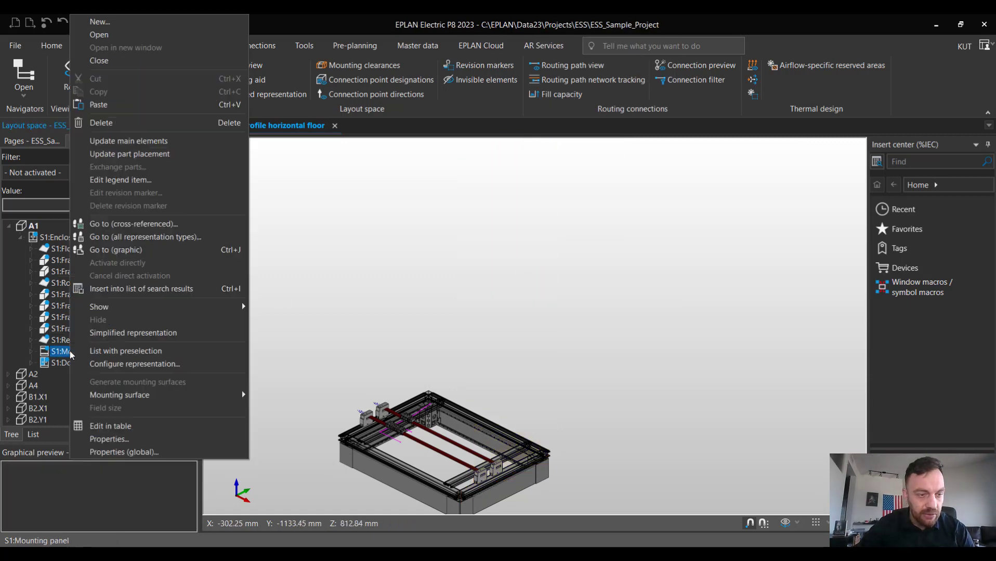
pyautogui.moveTo(112, 310)
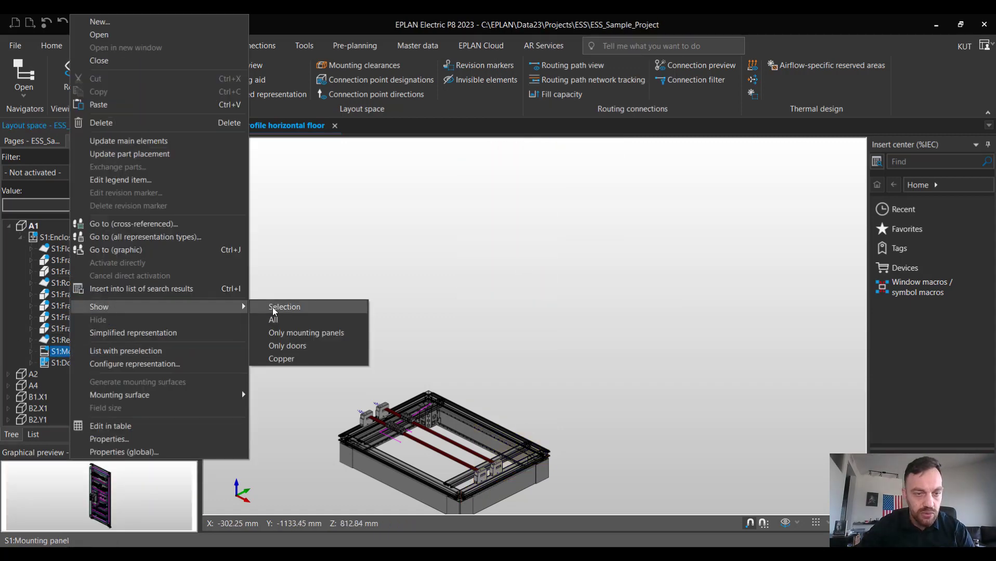
pyautogui.click(285, 307)
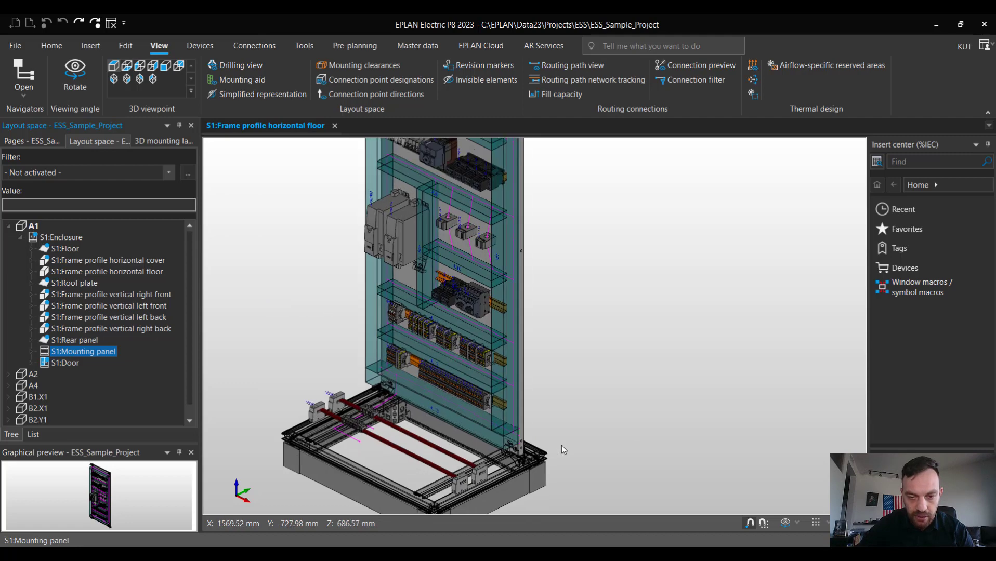
pyautogui.moveTo(560, 449); pyautogui.dragTo(683, 414, button='middle')
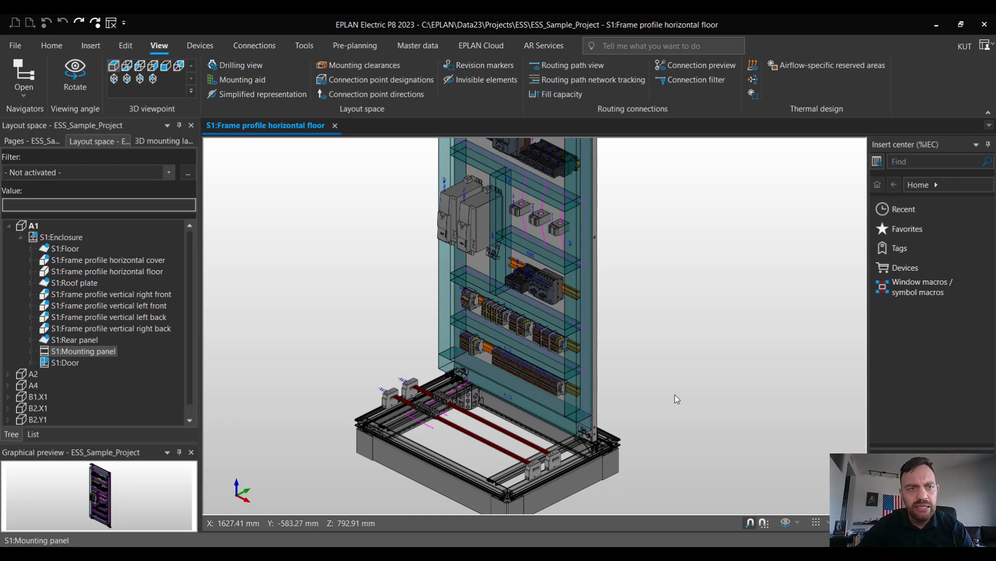
# Turn on Mounting aid and zoom in on the floor frame's front-right corner
pyautogui.click(220, 81)
pyautogui.scroll(5, 563, 457)
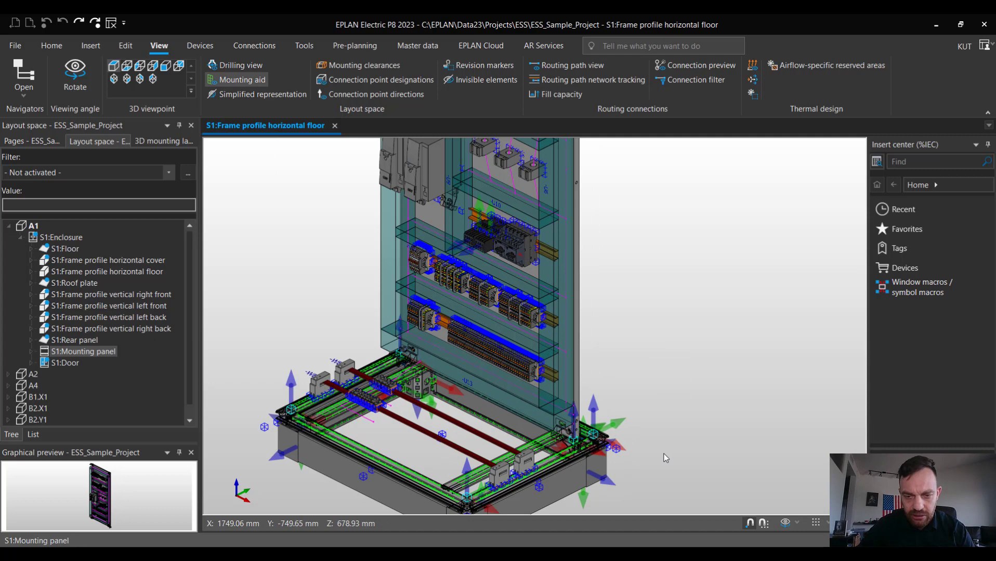
pyautogui.scroll(1, 563, 457)
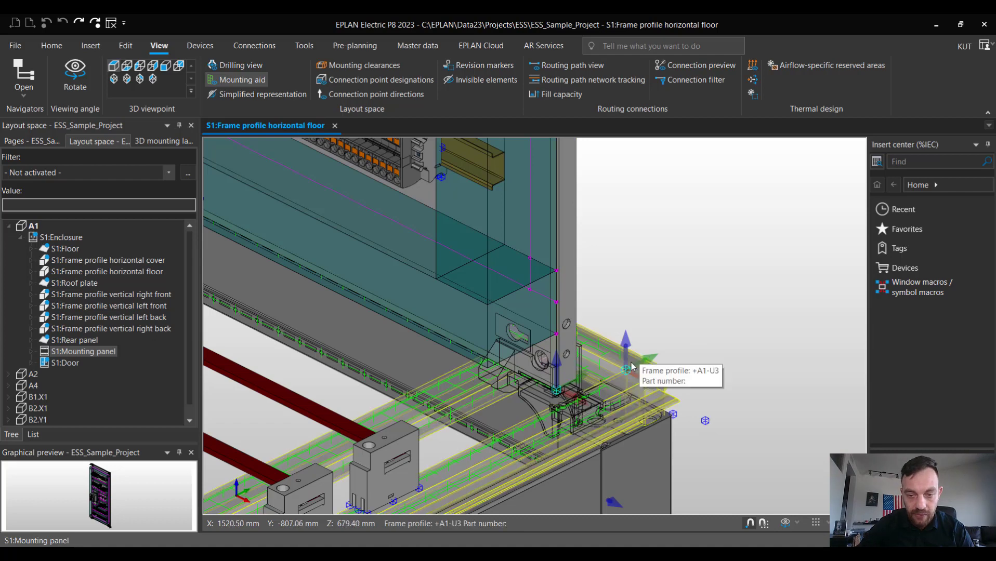
pyautogui.scroll(2, 562, 415)
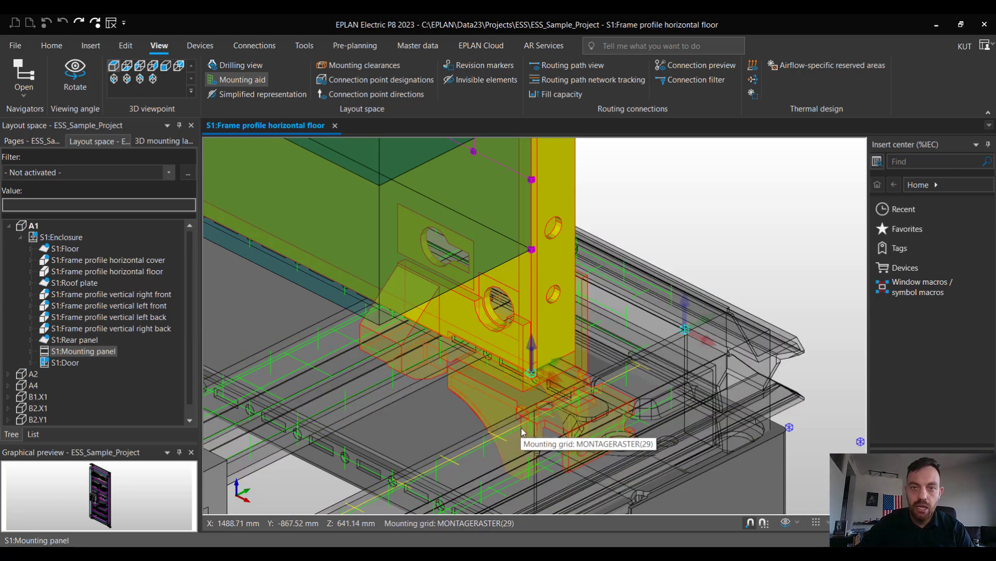
pyautogui.scroll(-3, 565, 414)
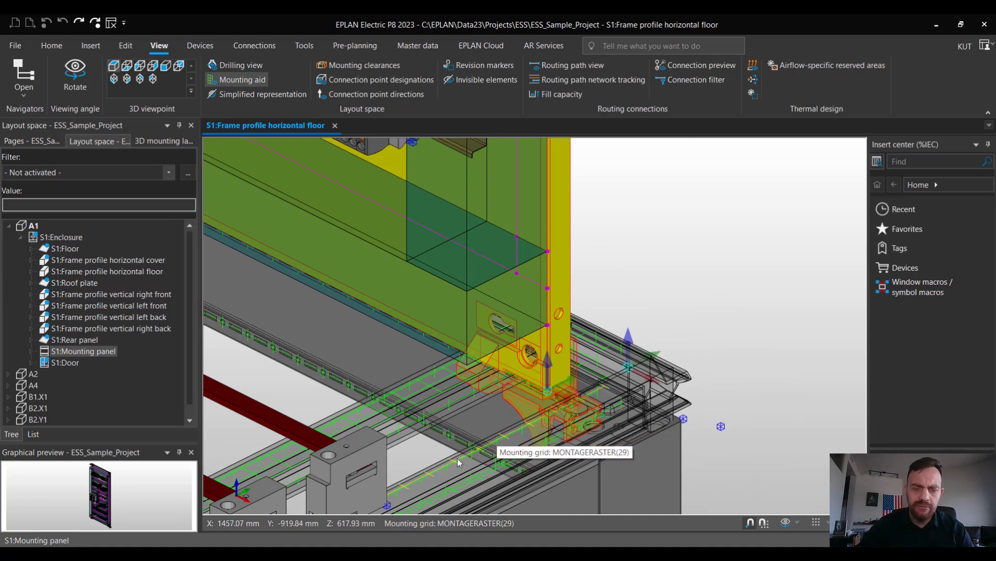
# Switch on Design mode through the Tell me search for "des"
pyautogui.click(637, 47)
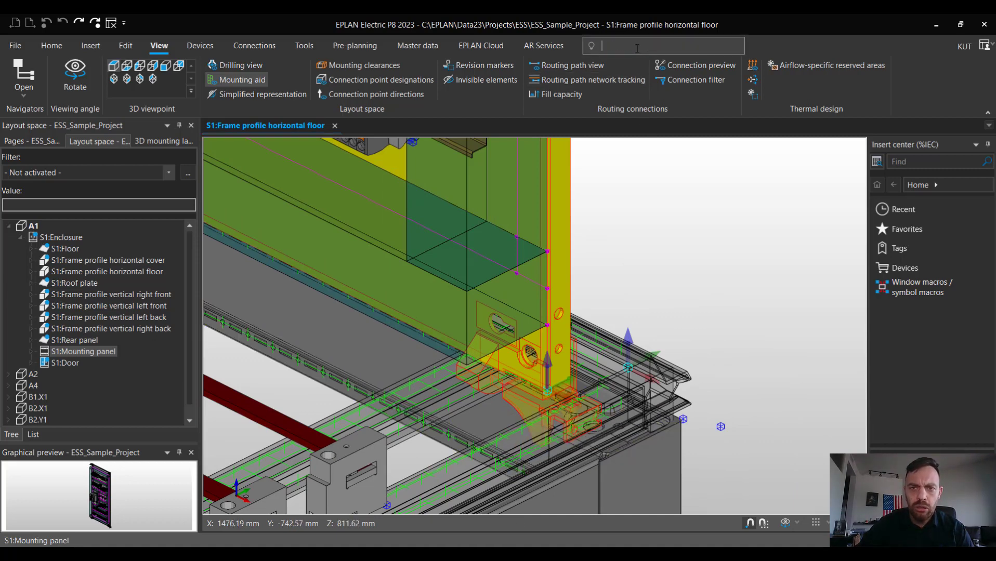
pyautogui.write('des')
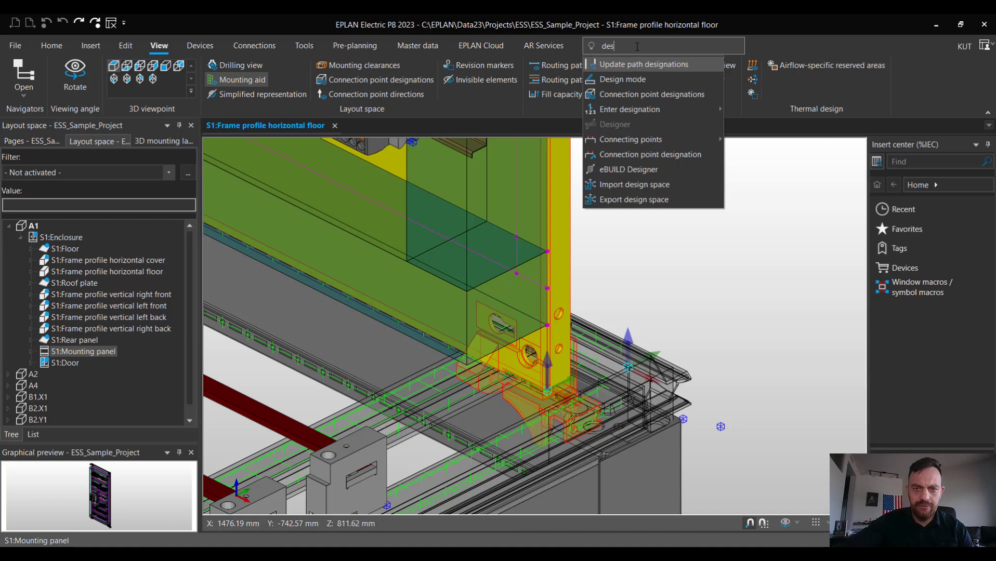
pyautogui.click(625, 79)
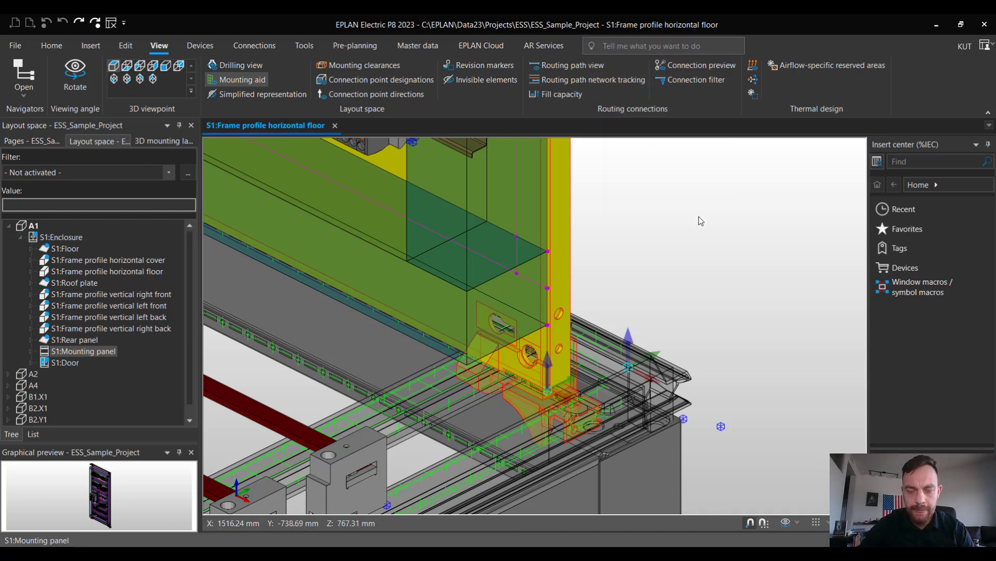
# Frame the floor-frame corner and start the Move command on the mounting panel
pyautogui.scroll(-3, 701, 229)
pyautogui.moveTo(702, 238); pyautogui.dragTo(655, 303, button='middle')
pyautogui.scroll(-2, 639, 292)
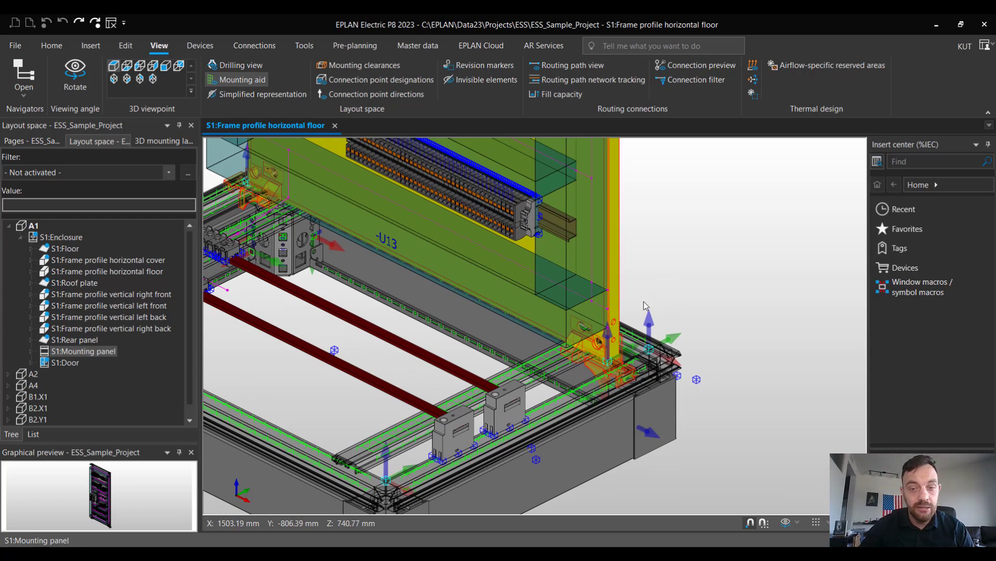
pyautogui.click(125, 47)
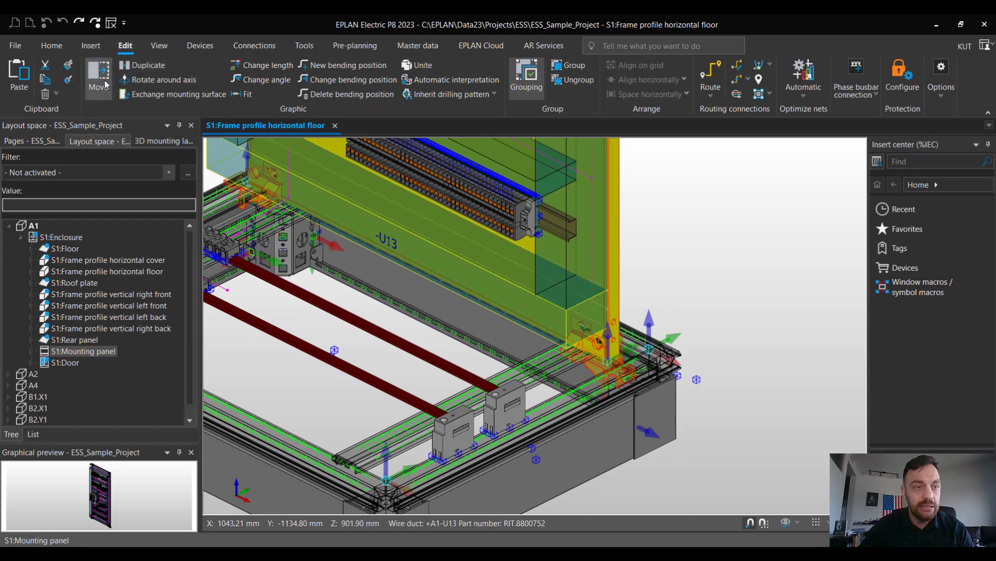
pyautogui.press('m')
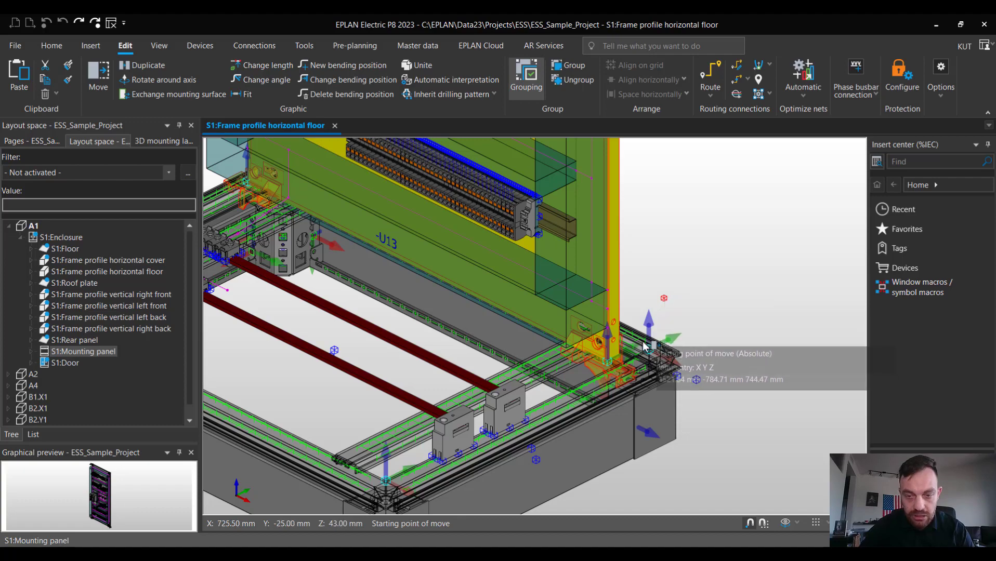
# Set the move's starting point on the mounting-grid point at the frame-profile corner
pyautogui.scroll(2, 603, 357)
pyautogui.scroll(3, 607, 357)
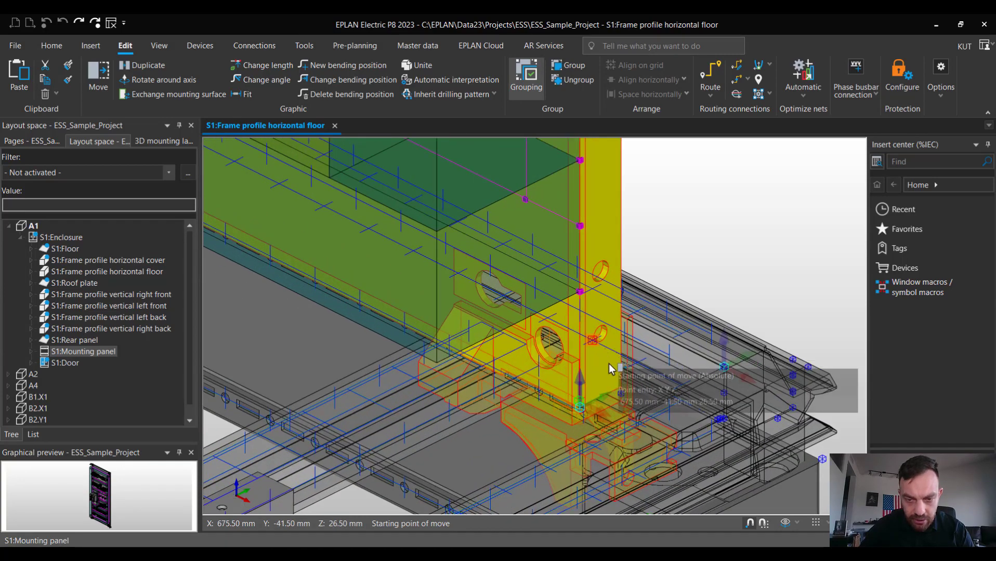
pyautogui.scroll(3, 594, 304)
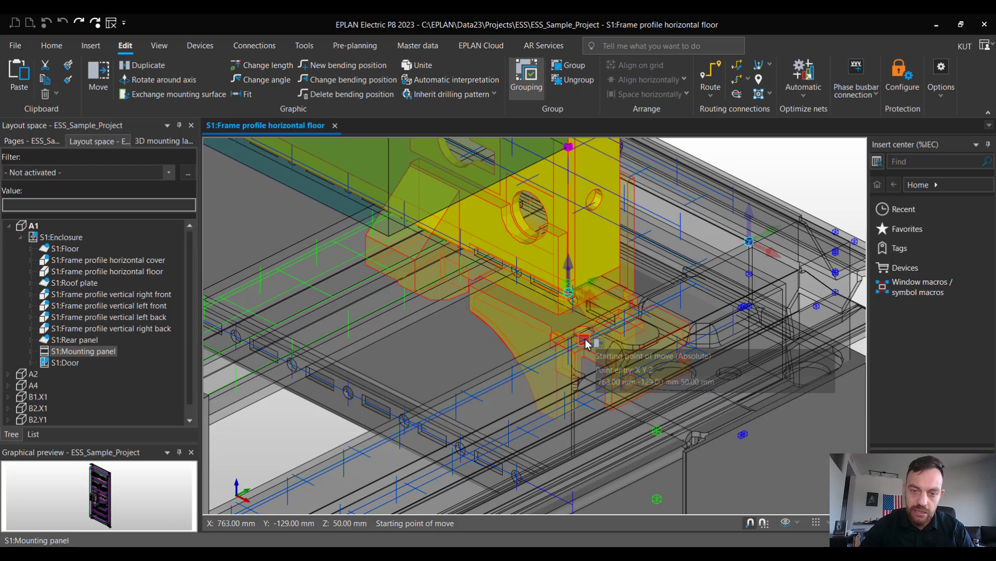
pyautogui.click(585, 342)
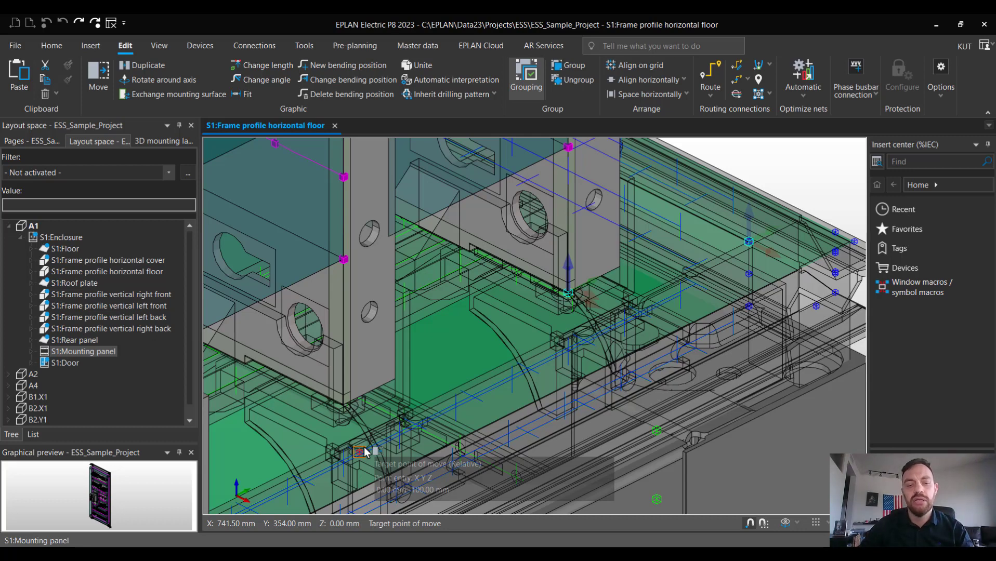
# Drop the mounting panel 100 mm along −Y, then zoom out to the whole enclosure
pyautogui.click(364, 451)
pyautogui.scroll(-5, 374, 416)
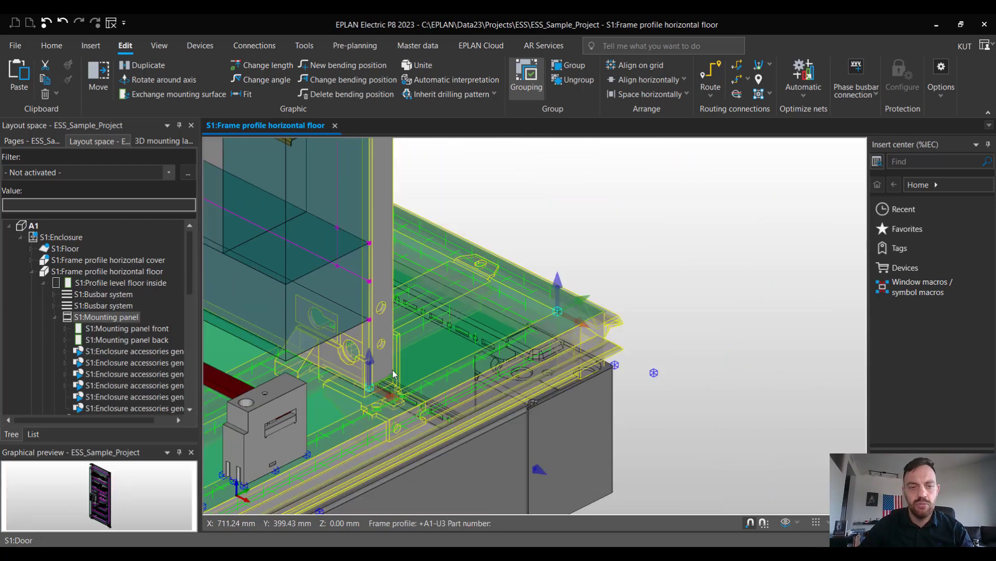
pyautogui.scroll(-6, 392, 373)
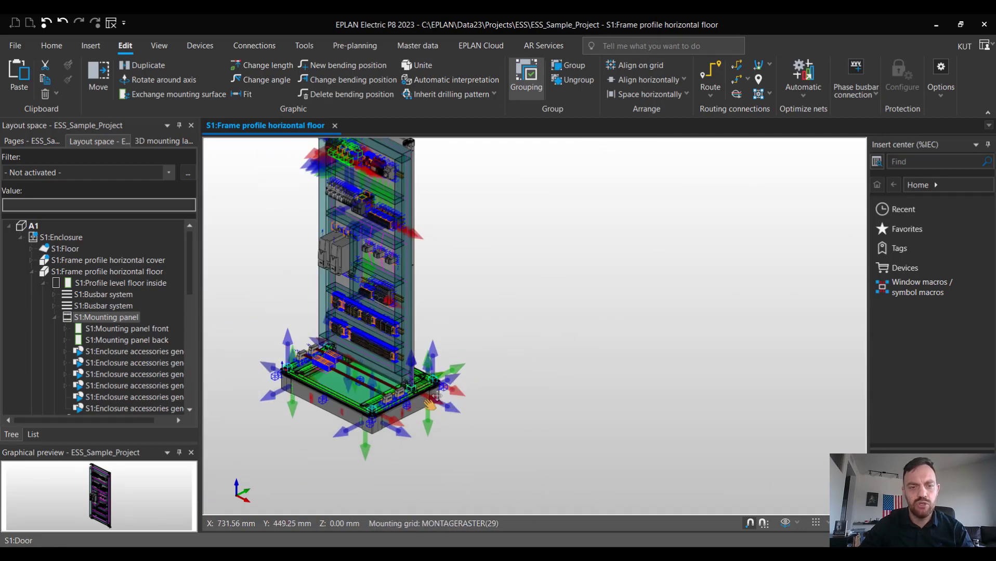
pyautogui.moveTo(429, 400); pyautogui.dragTo(433, 429, button='middle')
# Hide the mounting aids and switch Design mode off via a Tell me search for "design"
pyautogui.click(159, 46)
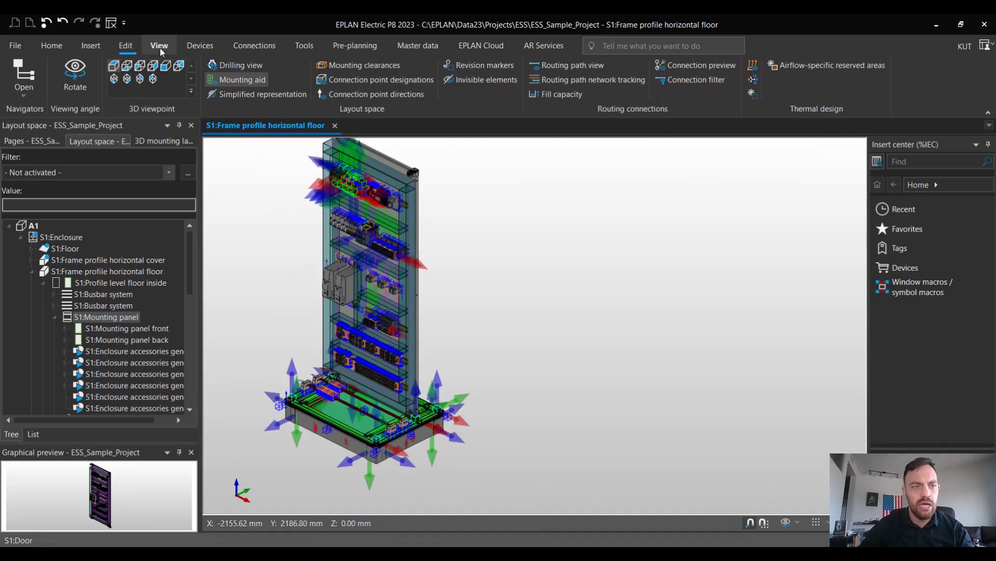
pyautogui.click(235, 79)
pyautogui.click(677, 43)
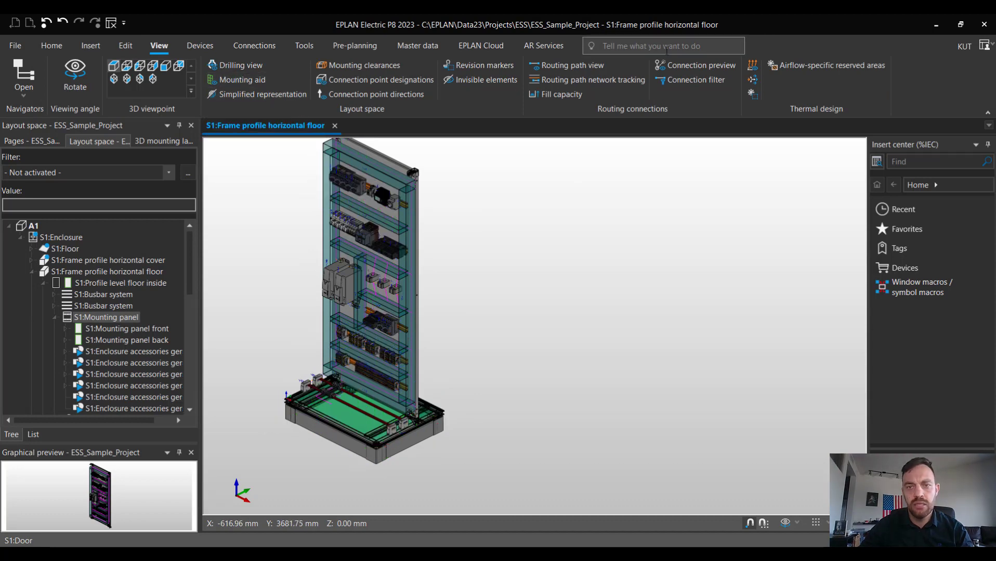
pyautogui.write('design')
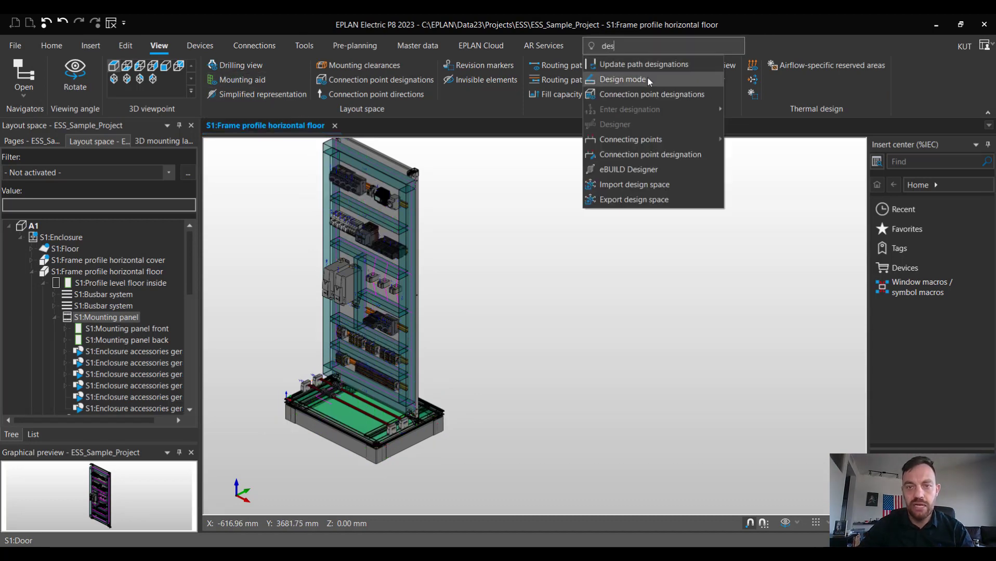
pyautogui.click(647, 78)
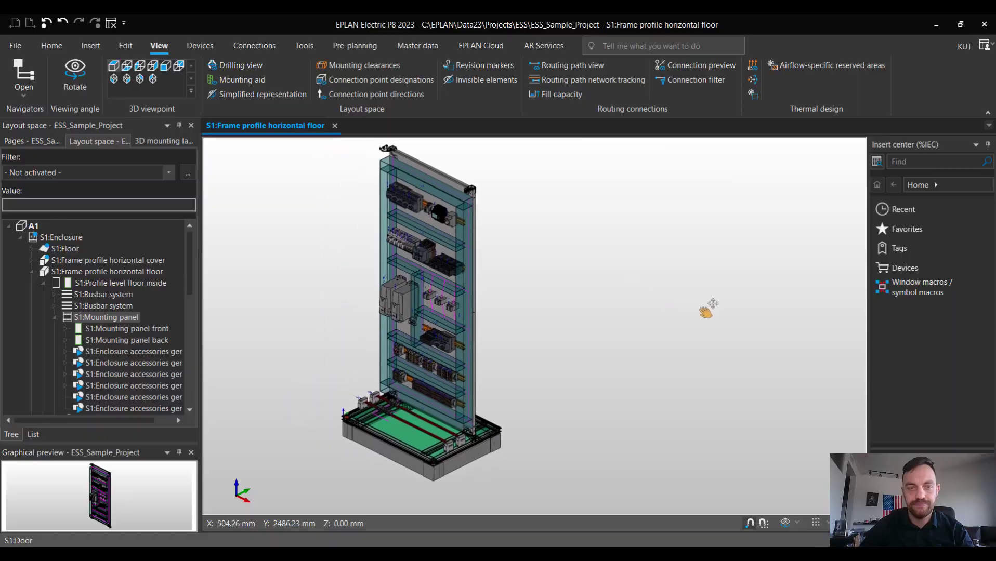